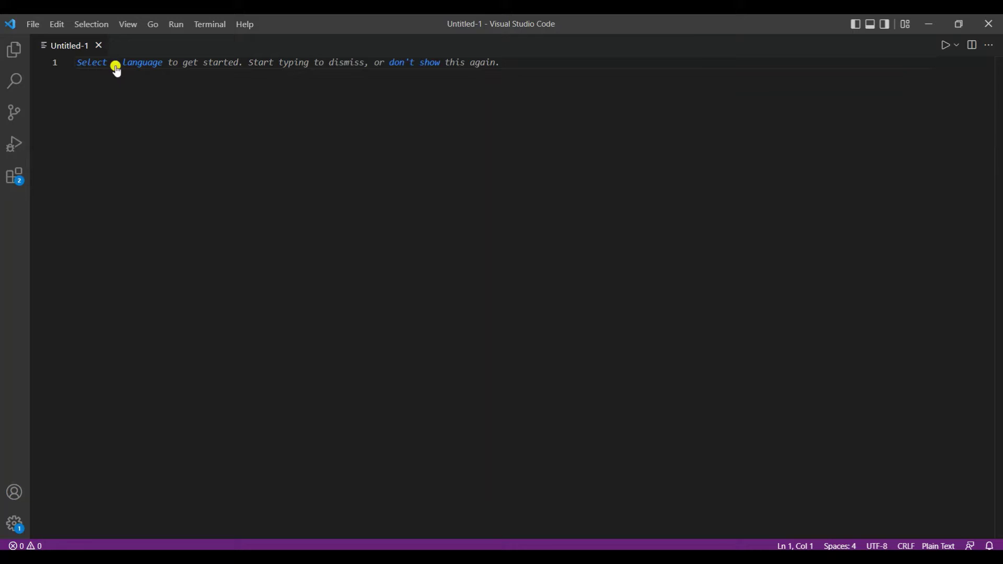
# Set the new file to JavaScript, paste the conversion script, and save it as app.js.
pyautogui.click(115, 67)
pyautogui.write('javasc')
pyautogui.press('Return')
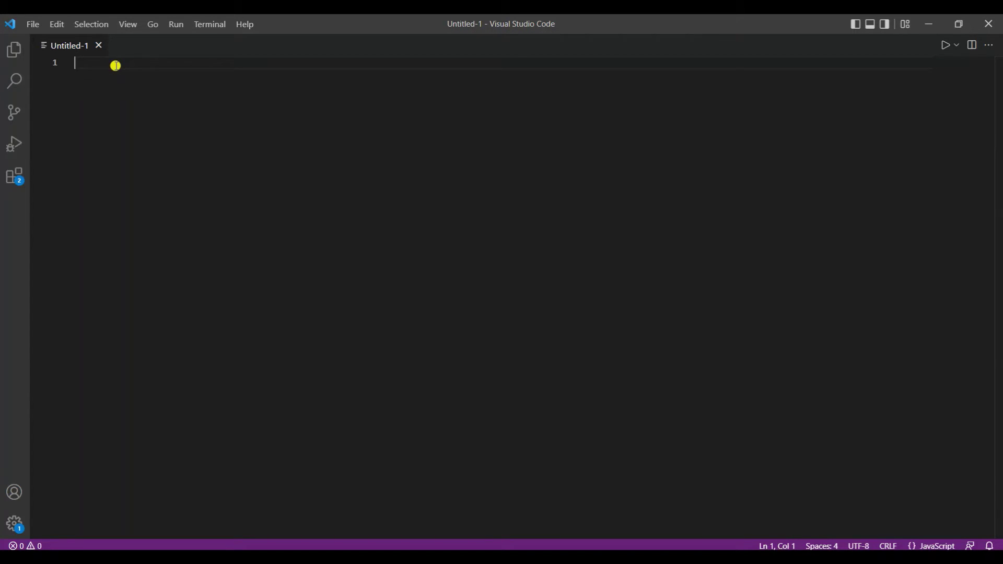
pyautogui.hotkey('ctrl', 'v')
pyautogui.moveTo(119, 60)
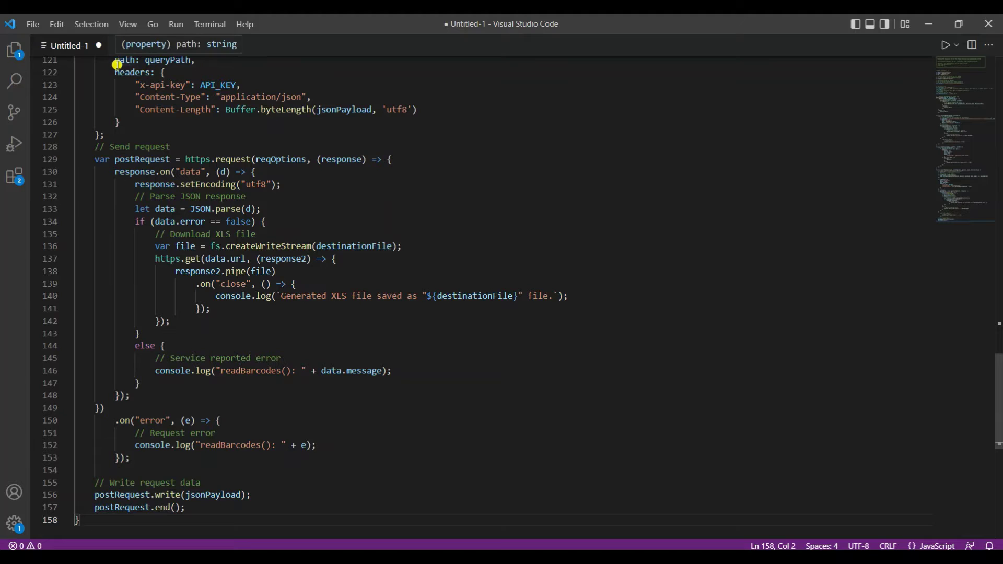
pyautogui.hotkey('ctrl', 's')
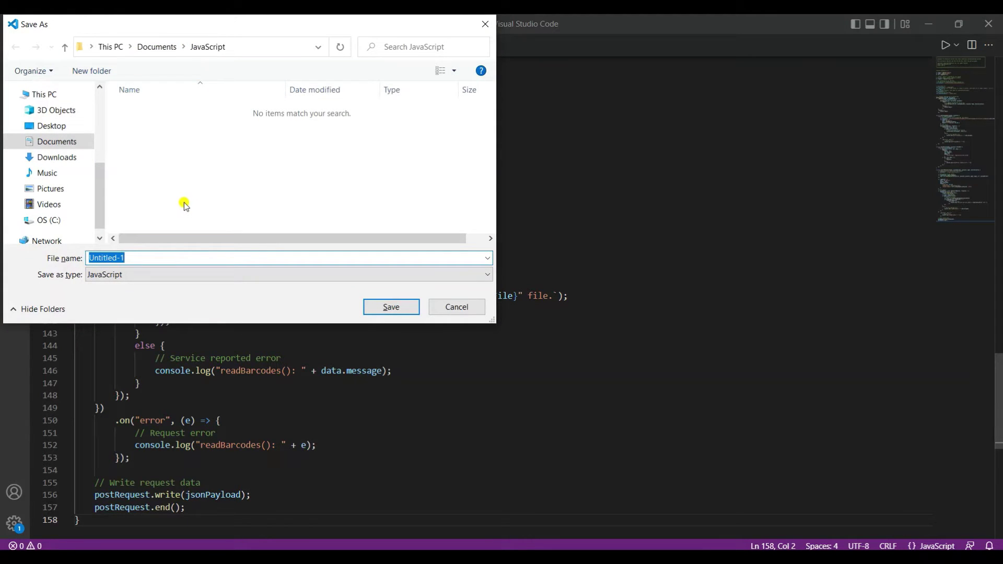
pyautogui.write('app.js')
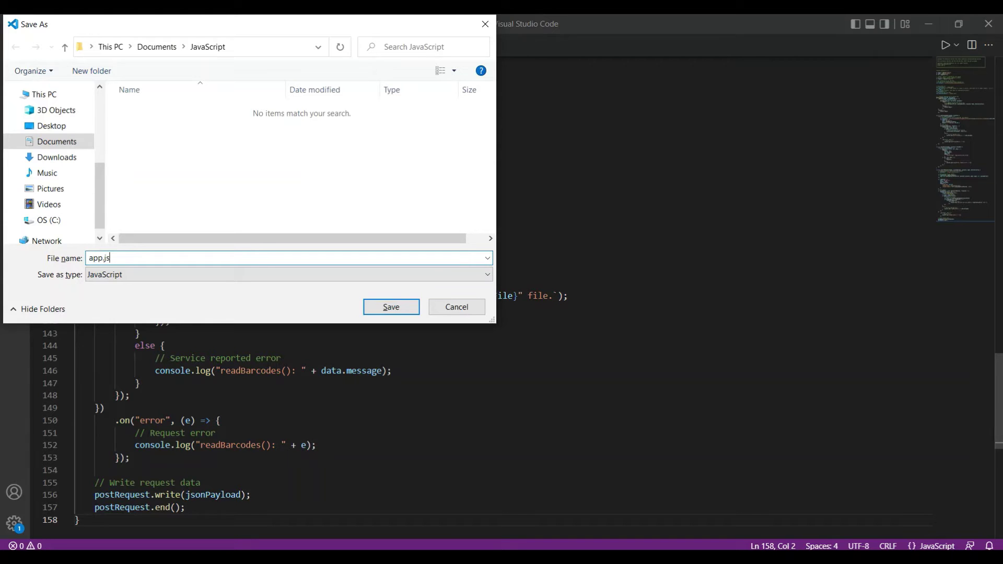
pyautogui.press('Return')
pyautogui.scroll(10, 168, 391)
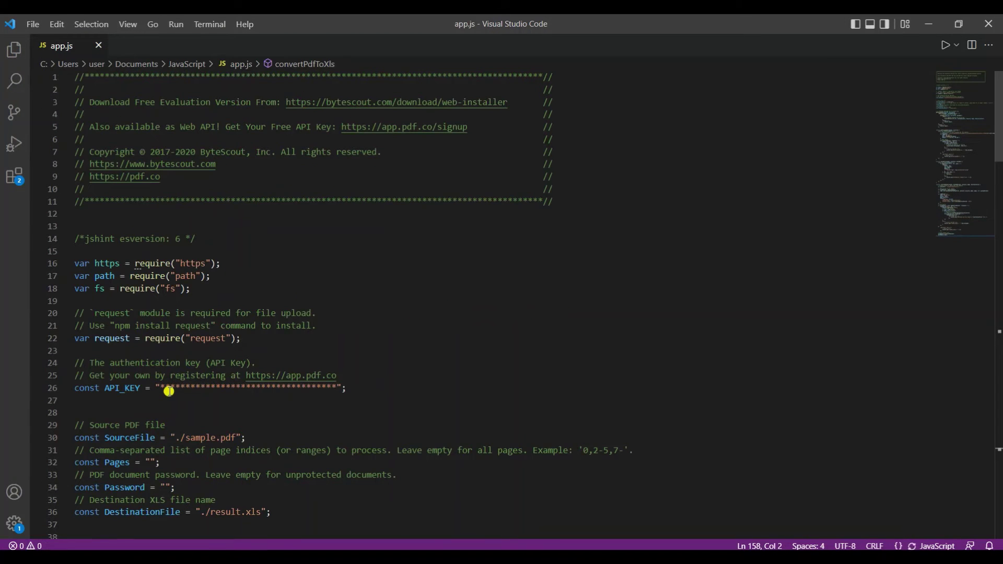
# Highlight the API key string on line 26, then bring up the Terminal menu.
pyautogui.doubleClick(169, 388)
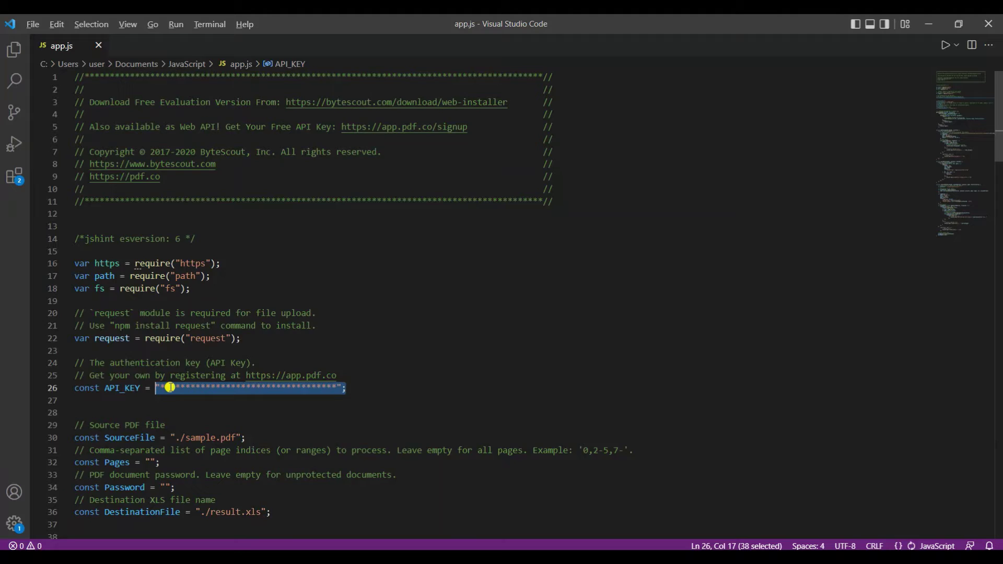
pyautogui.scroll(-9, 108, 188)
pyautogui.click(108, 189)
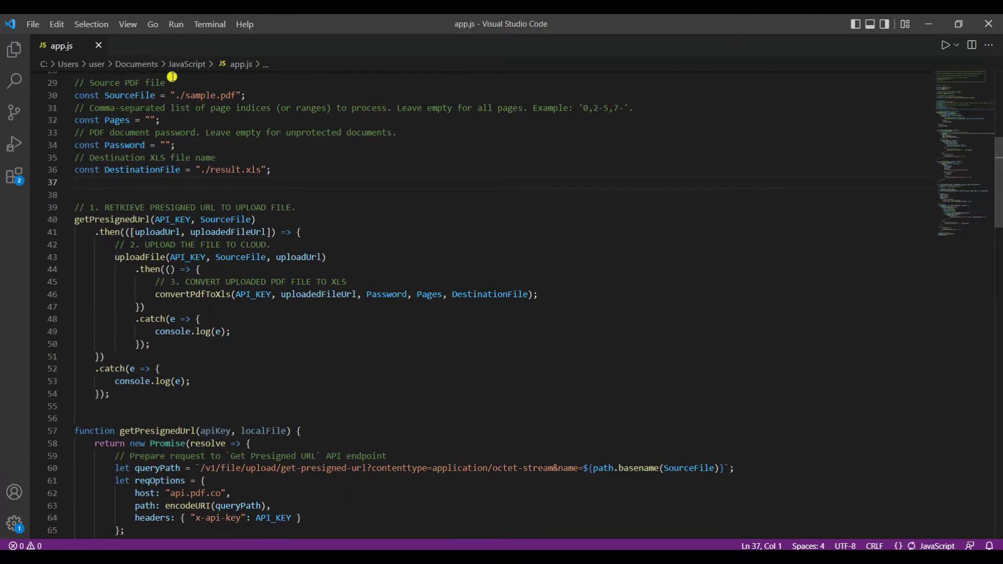
pyautogui.click(208, 27)
# In a new terminal, run 'node app.js' from Documents/JavaScript and open result.xls.
pyautogui.click(218, 47)
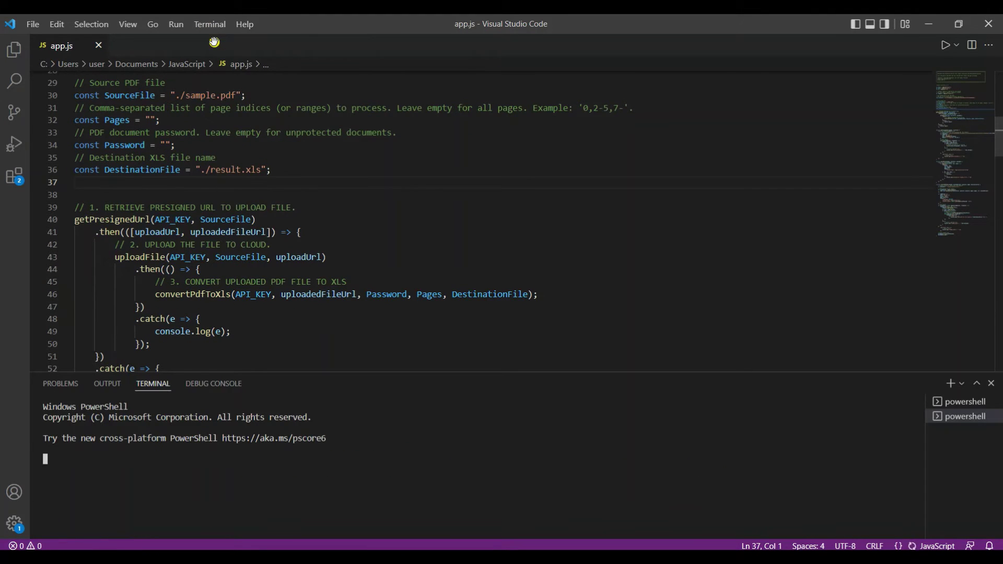
pyautogui.write('cd ')
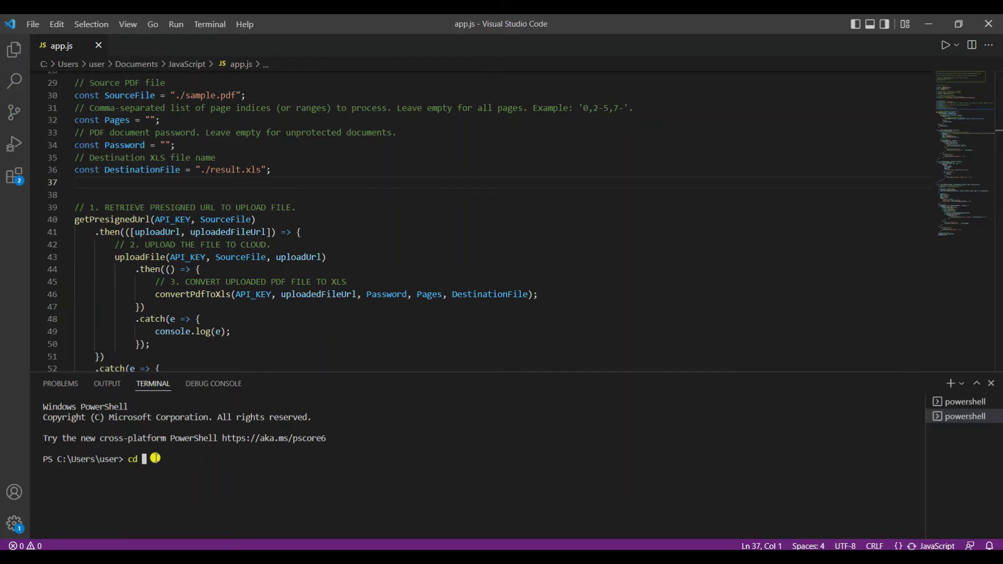
pyautogui.write('Documents/Jav')
pyautogui.write('aScript')
pyautogui.press('Return')
pyautogui.write('node')
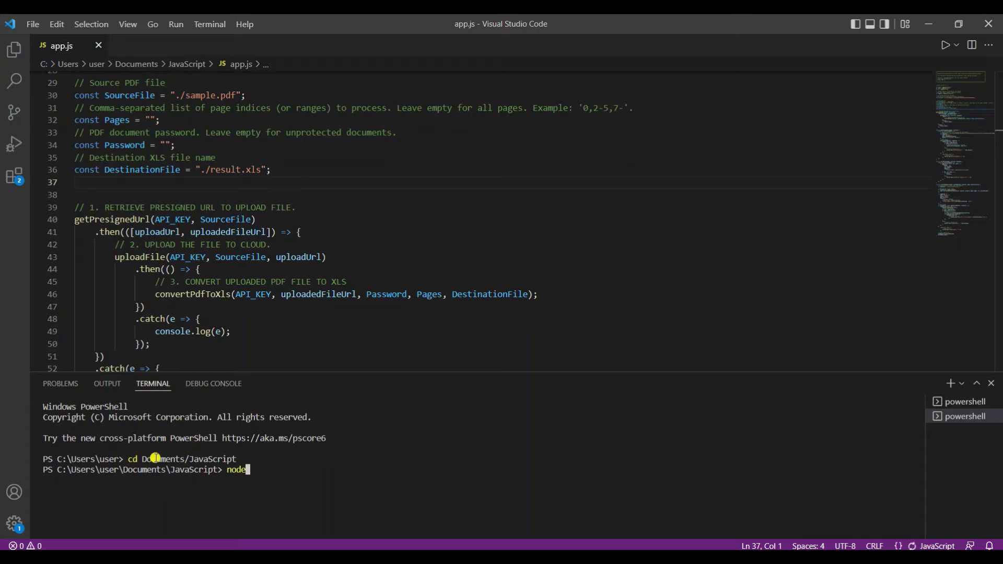
pyautogui.write('js')
pyautogui.press('Return')
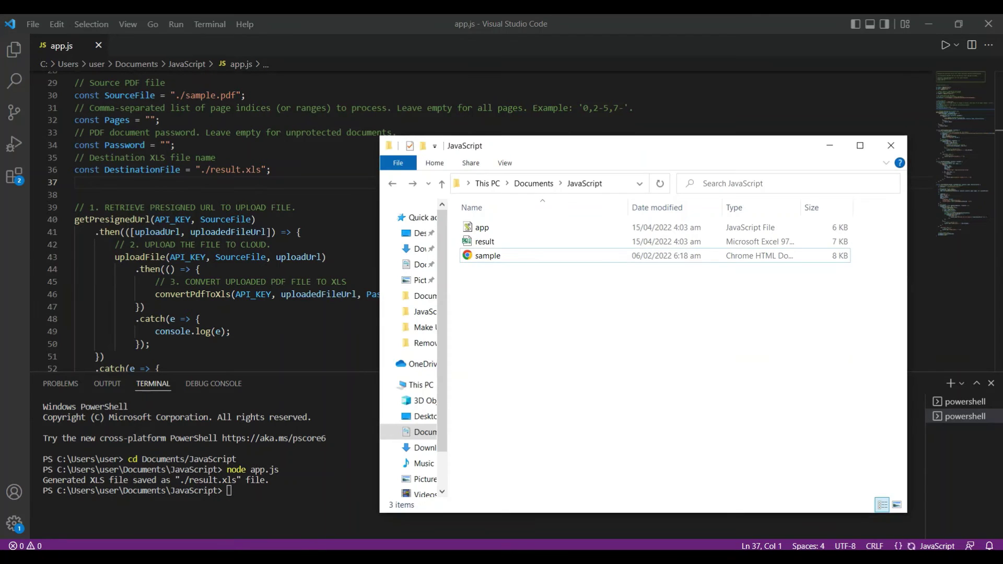
pyautogui.doubleClick(472, 242)
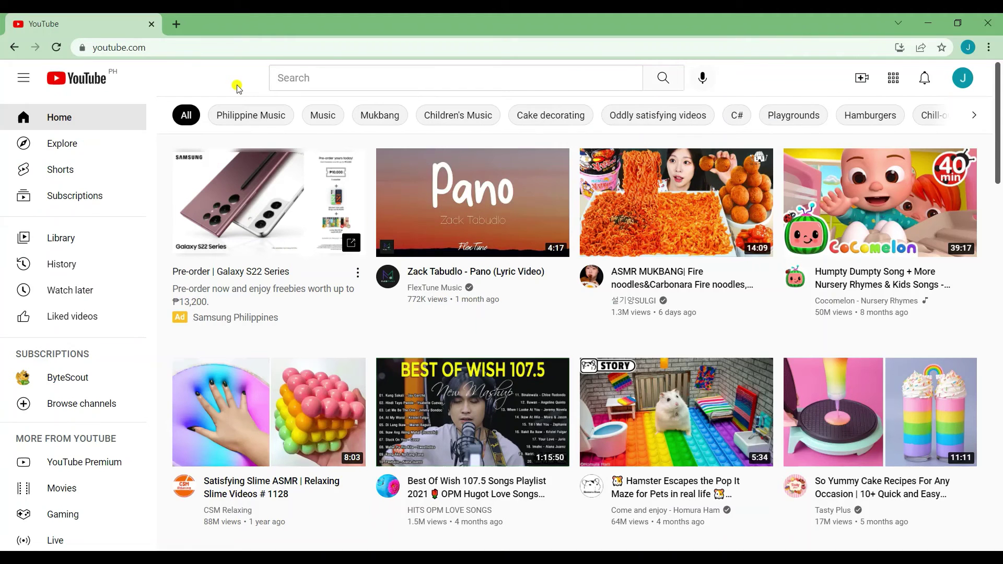
# Find the PDF.co channel via a 'pdf.co' search and subscribe with All notifications.
pyautogui.click(294, 81)
pyautogui.write('pdf.c')
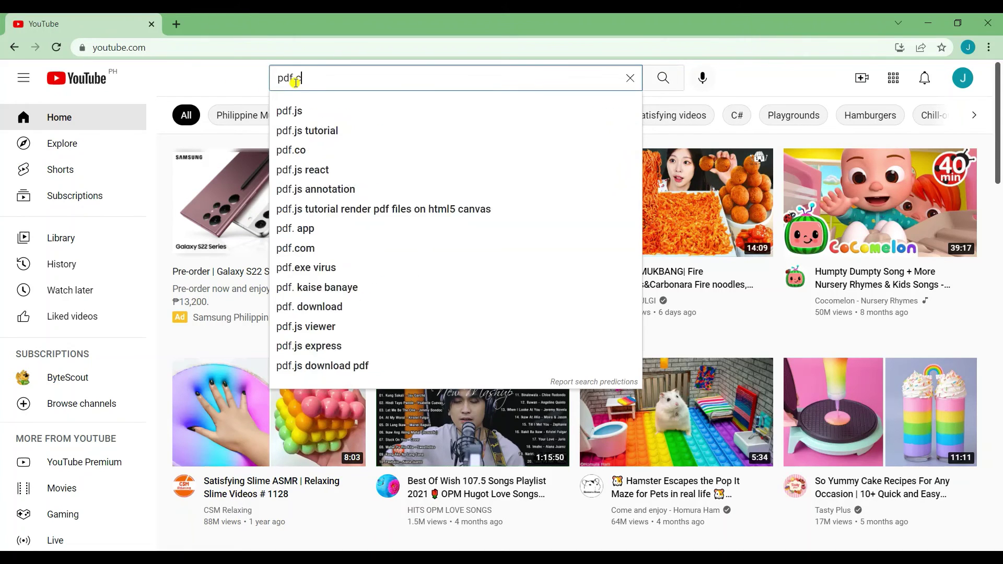
pyautogui.write('o')
pyautogui.press('Return')
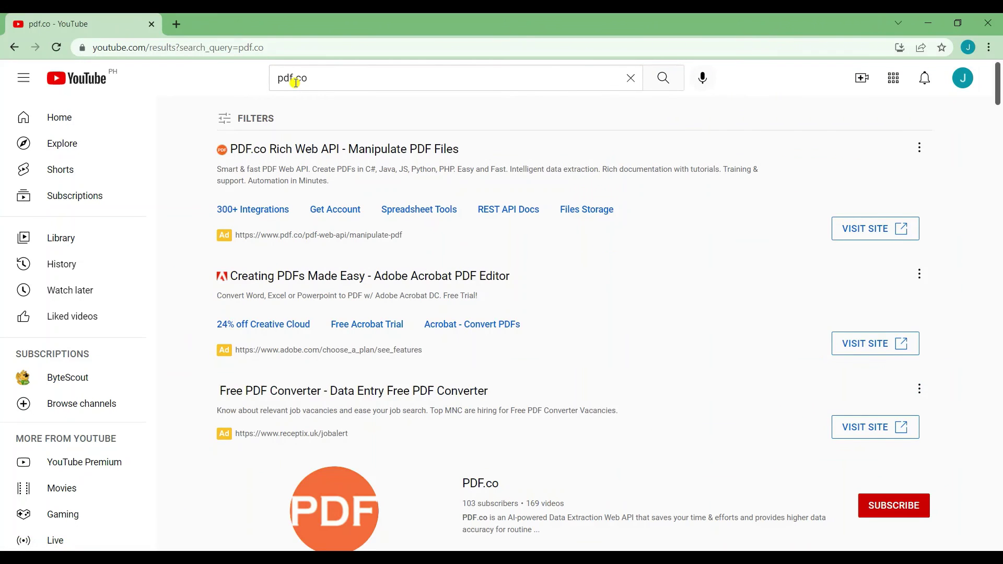
pyautogui.click(340, 501)
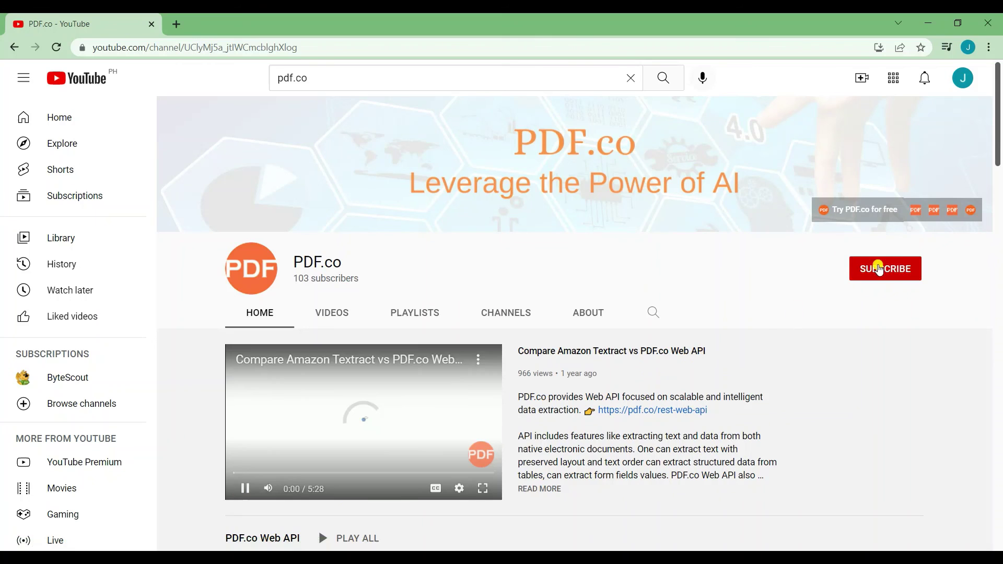
pyautogui.click(890, 268)
pyautogui.click(911, 270)
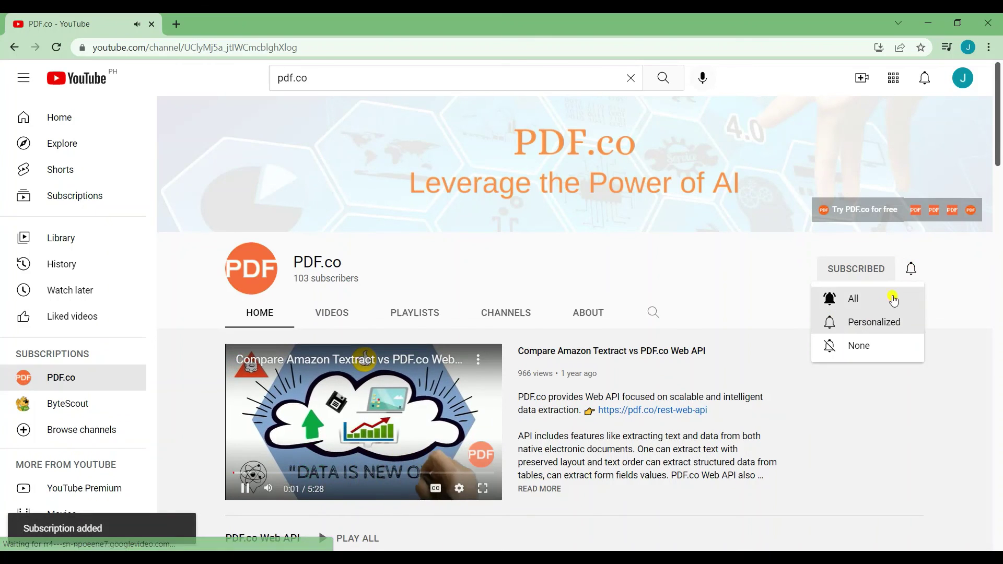